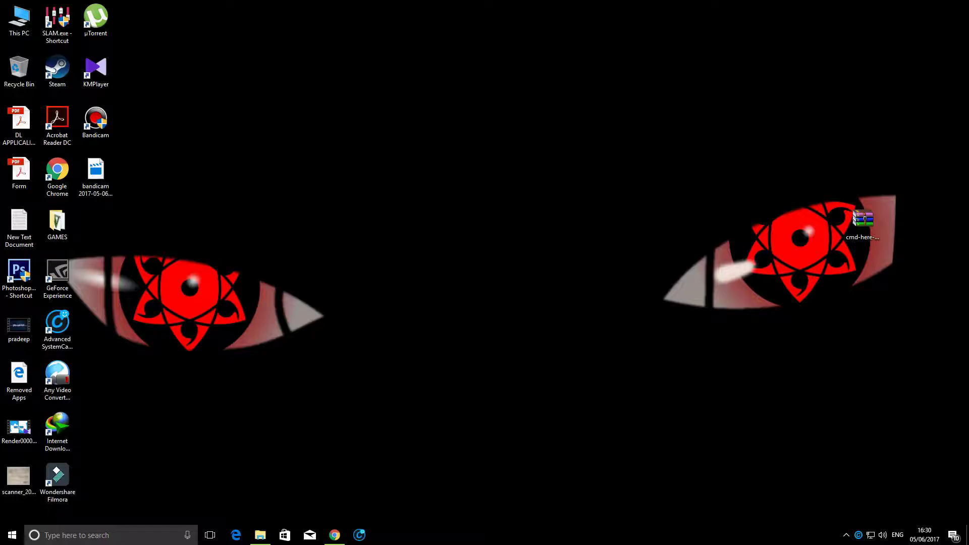
Move up to Downloads and check its context menu lacks a command-window option.
click(260, 536)
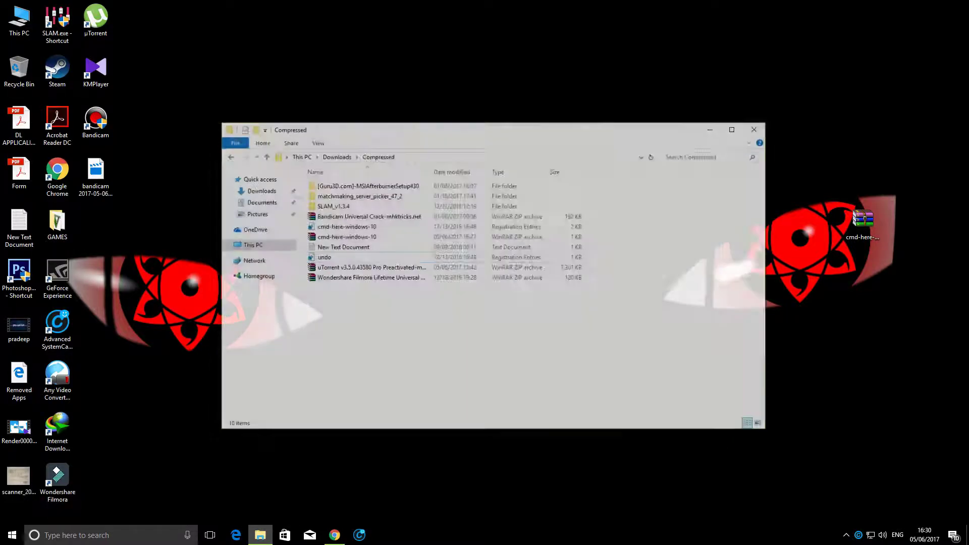
key(alt+Up)
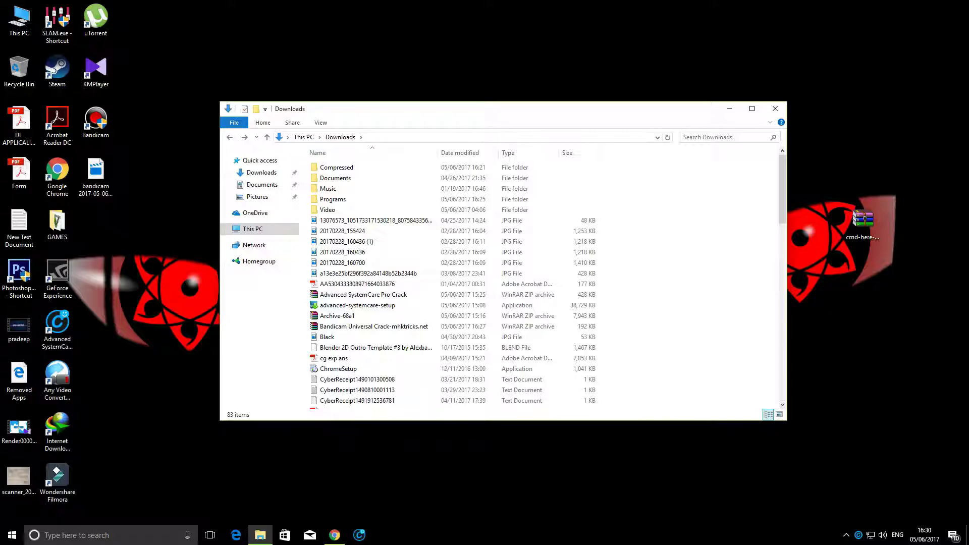
right_click(655, 258)
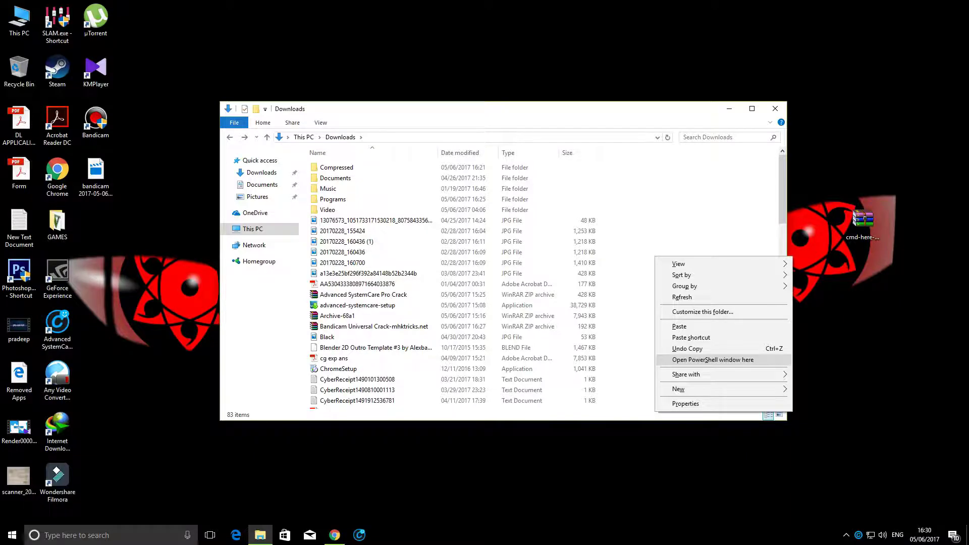
key(Escape)
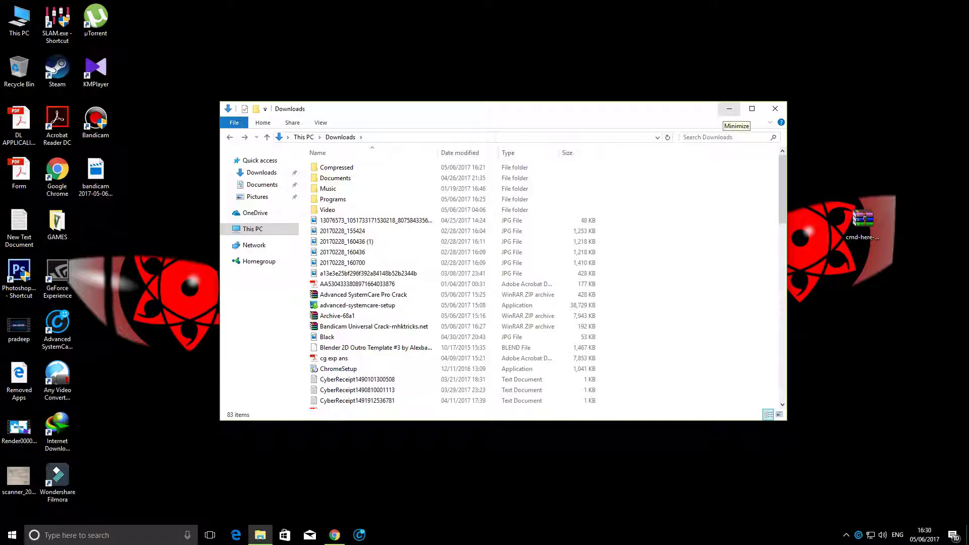
Open cmd-here-windows-10.zip, merge cmd-here-windows-10.reg into the registry, then minimize WinRAR.
click(728, 108)
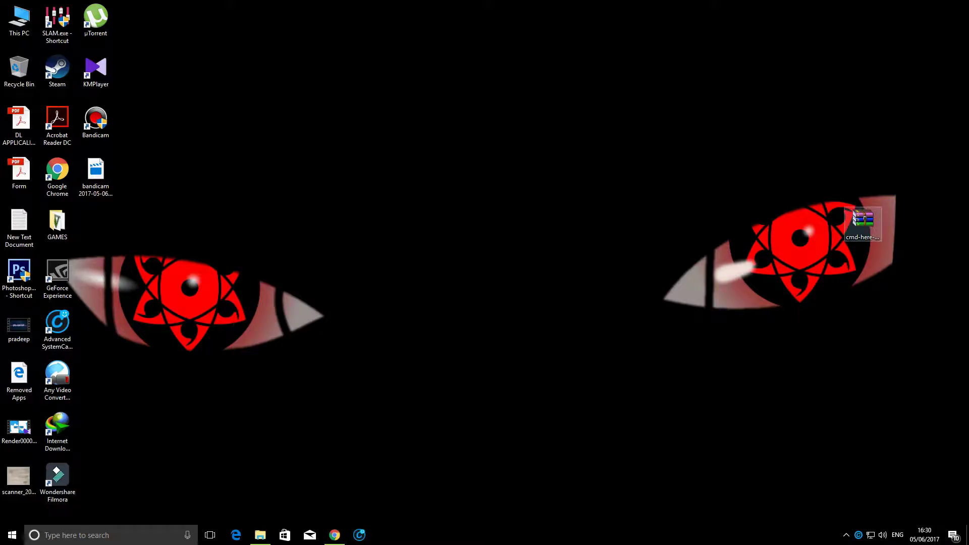
double_click(863, 221)
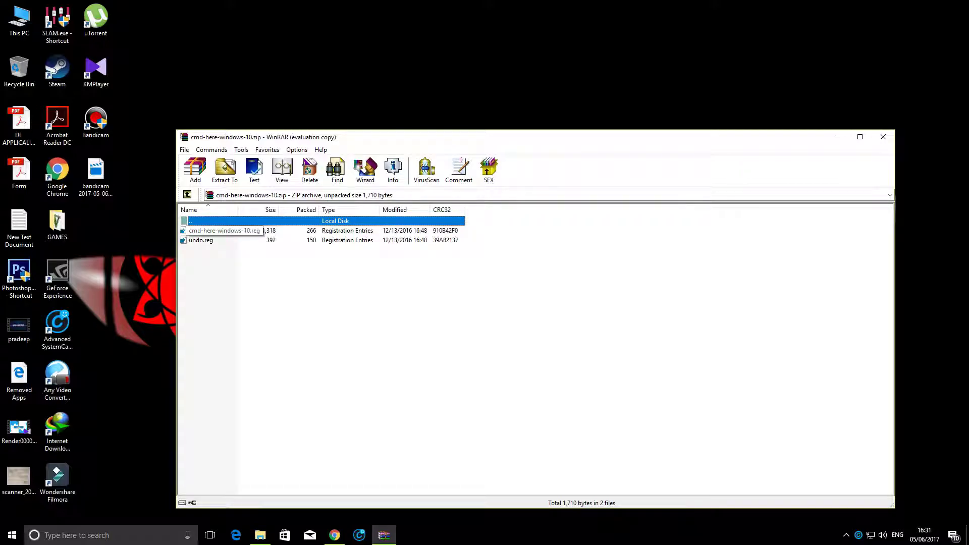
click(213, 231)
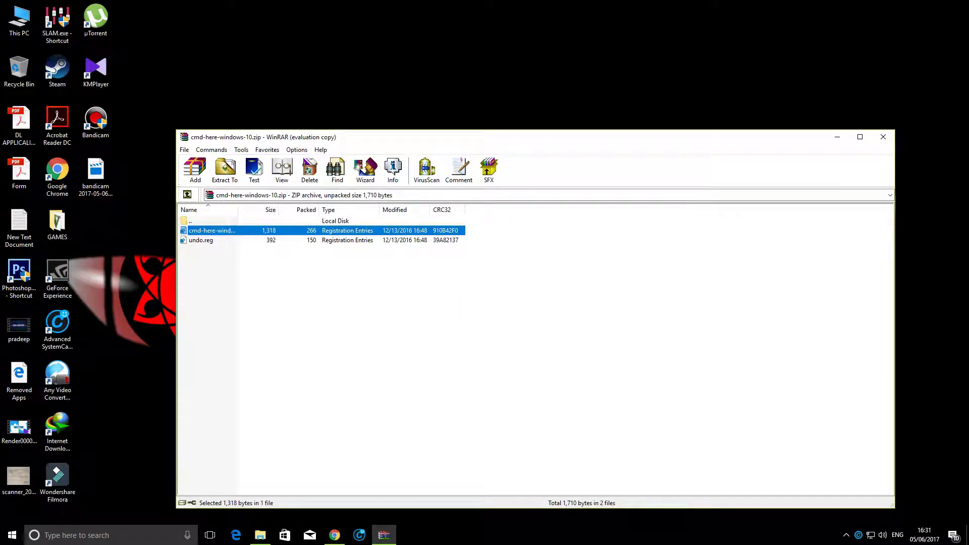
double_click(212, 230)
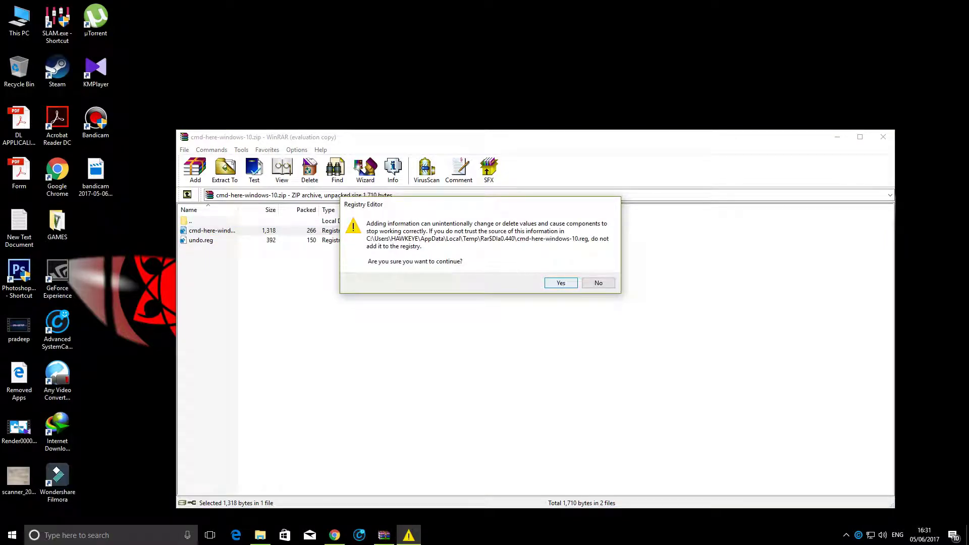
click(561, 282)
click(598, 271)
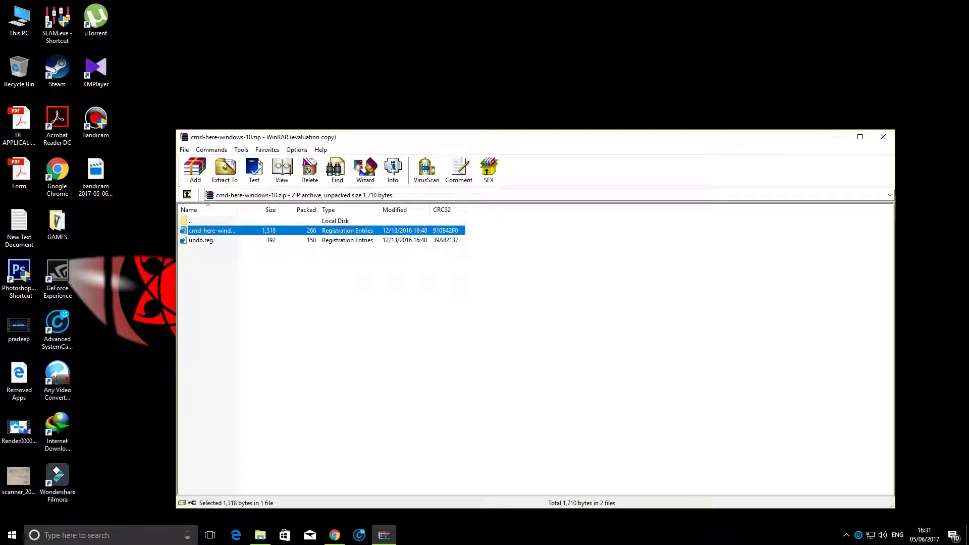
click(837, 137)
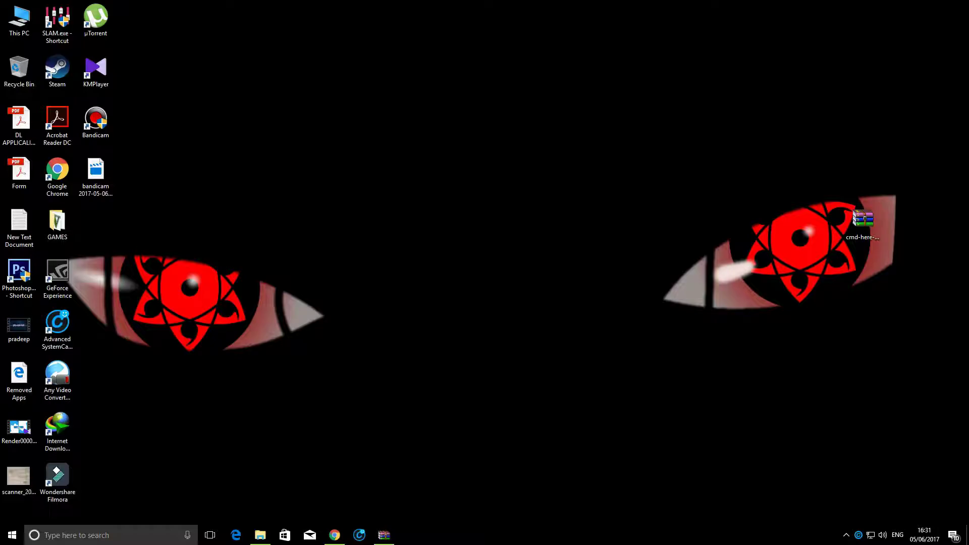
Open a command window at E:\ from Local Disk (E:)'s new context-menu option.
double_click(19, 22)
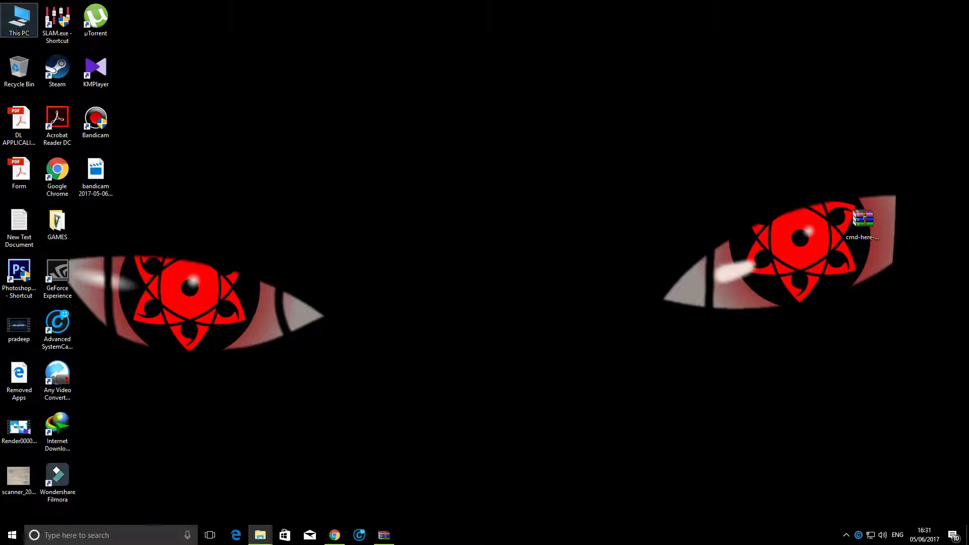
double_click(530, 262)
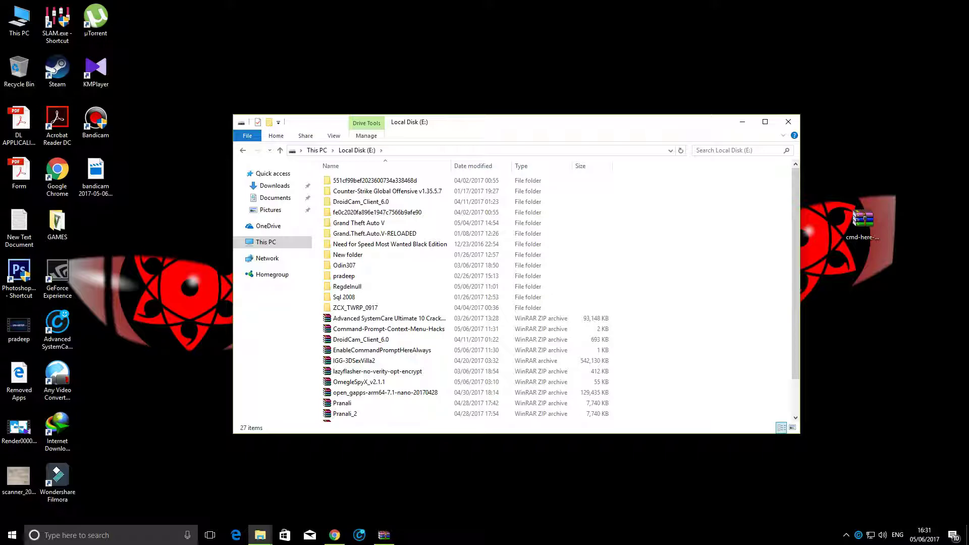
right_click(686, 287)
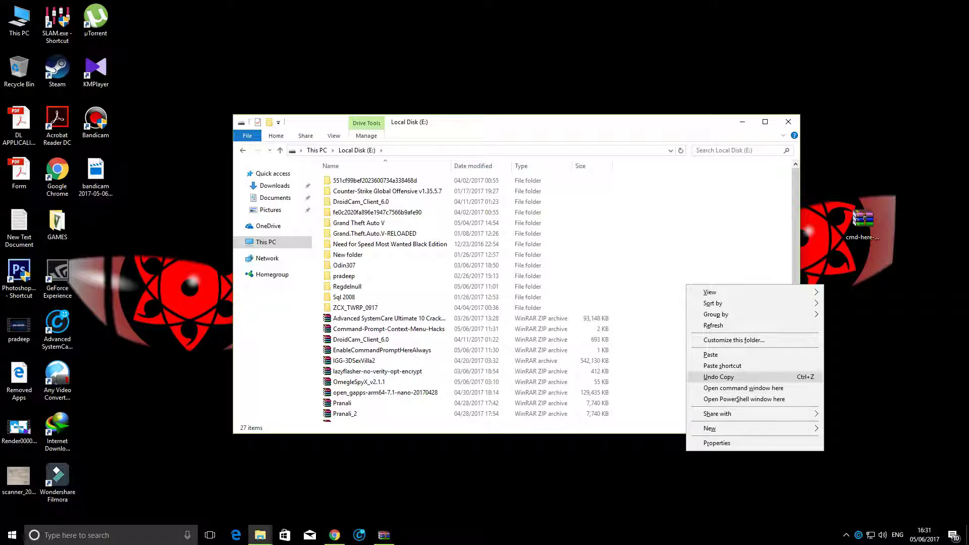
click(742, 387)
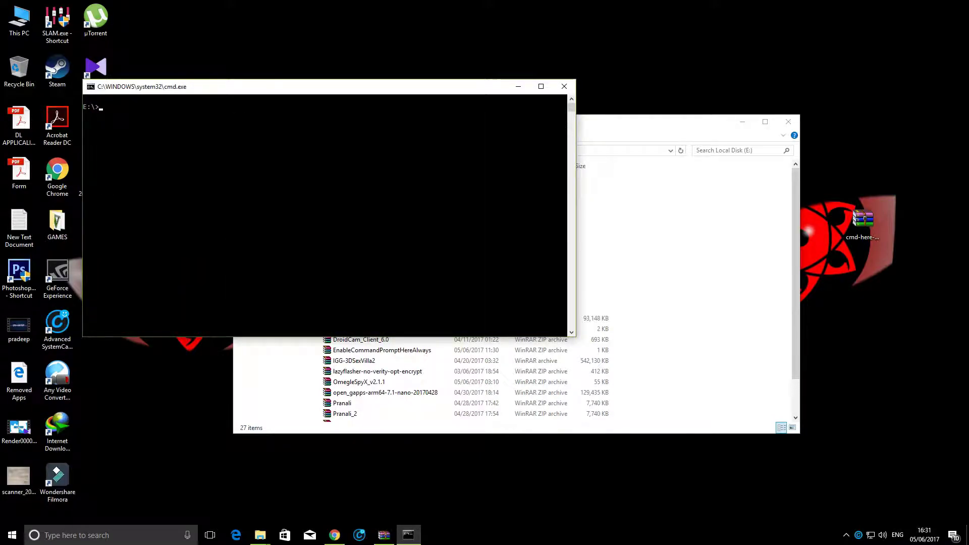
Close the command window, then merge undo.reg from the reopened cmd-here archive.
click(564, 87)
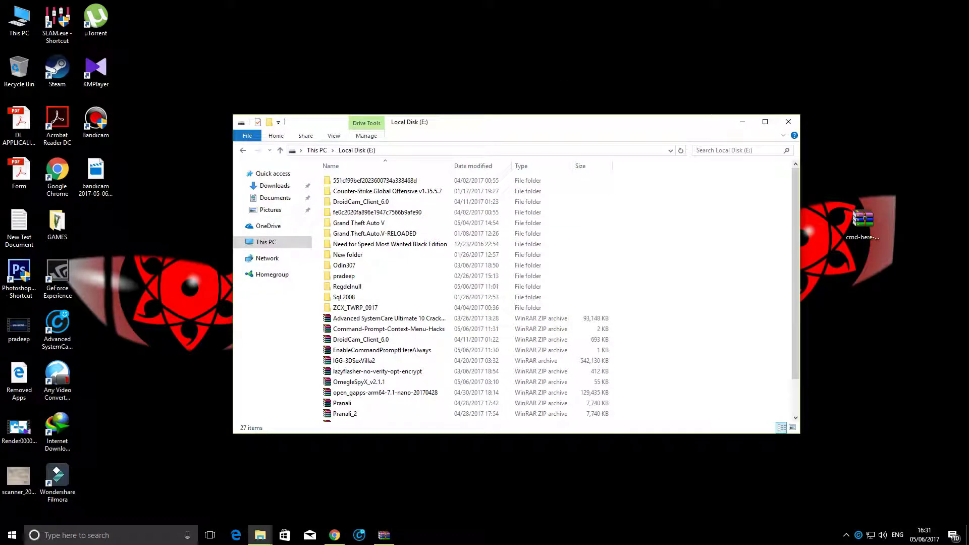
double_click(863, 223)
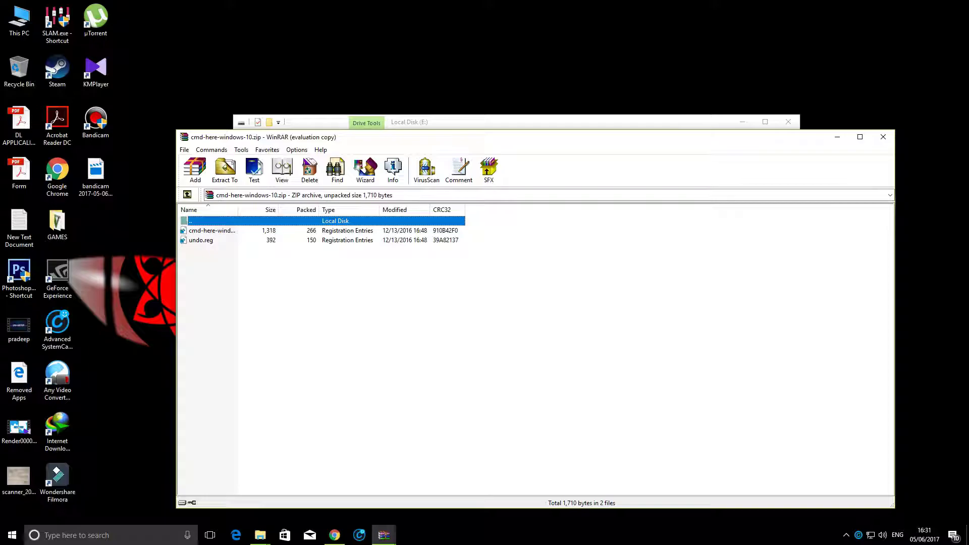
key(Down)
key(Down)
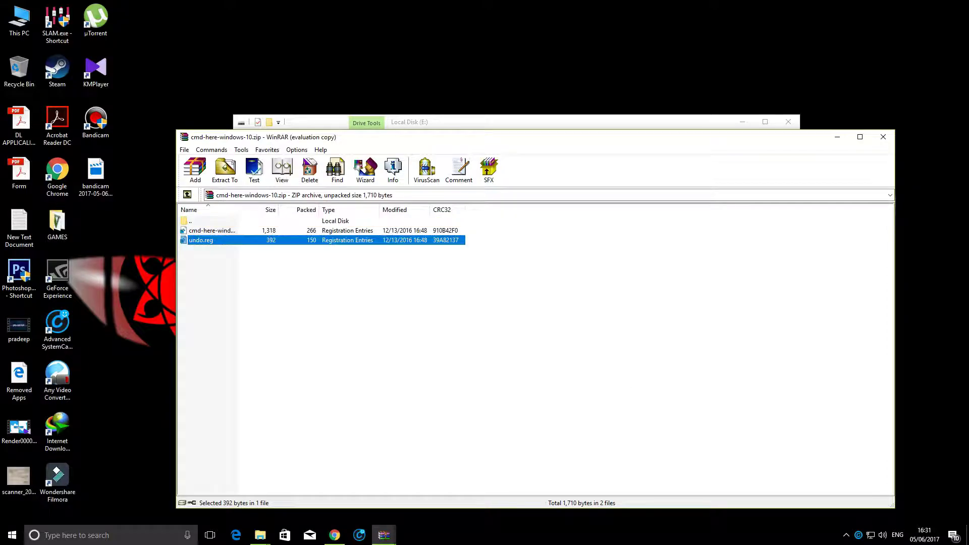
key(Return)
key(Return)
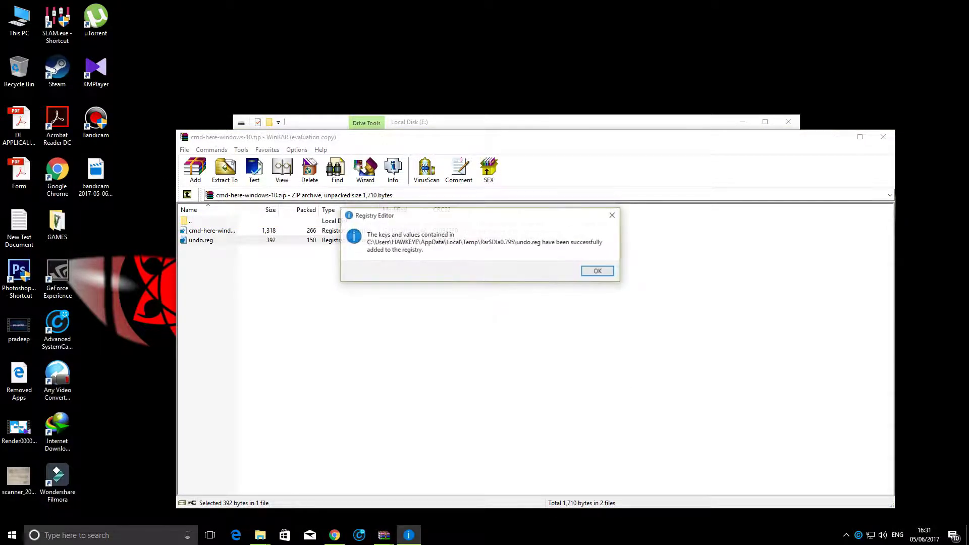
key(Return)
Dismiss the registry success message and confirm Local Disk (E:) lacks the command-window option.
click(836, 137)
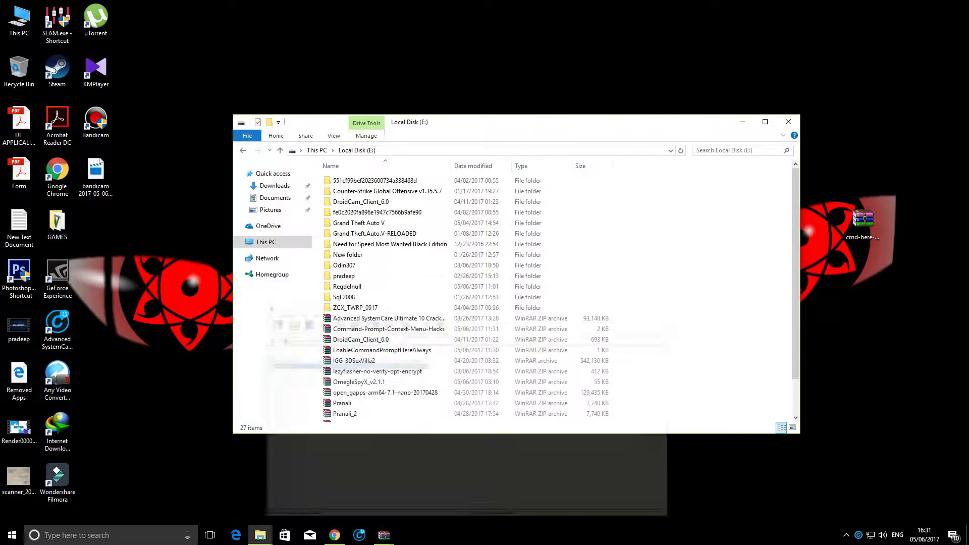
shift+right_click(673, 298)
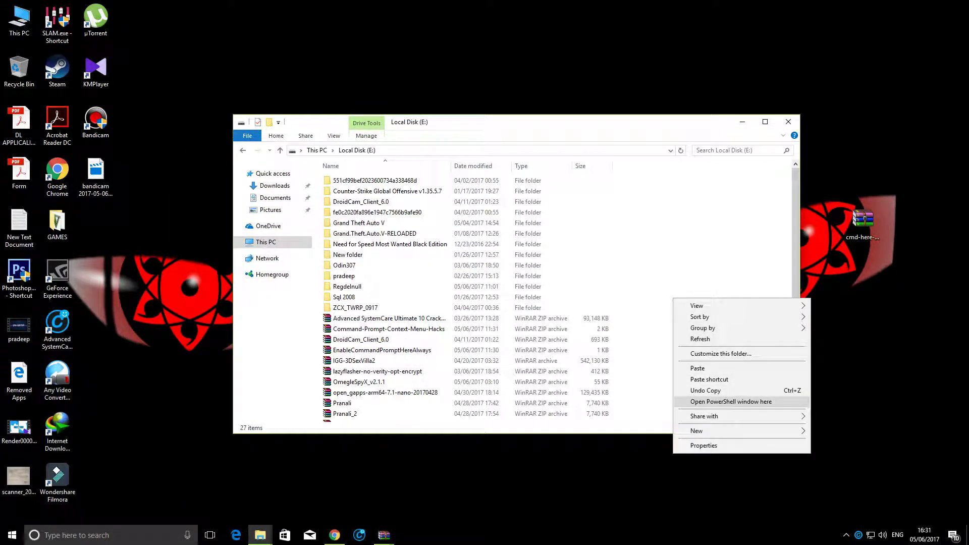